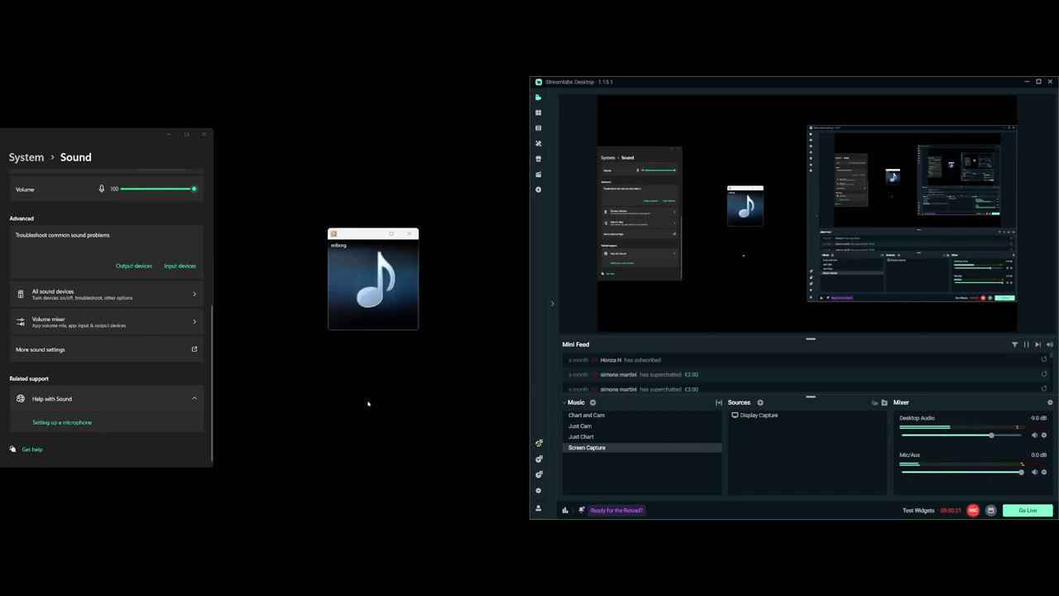
# Bring the Firefox window with the Samson microphone photo in front of Streamlabs.
pyautogui.click(46, 510)
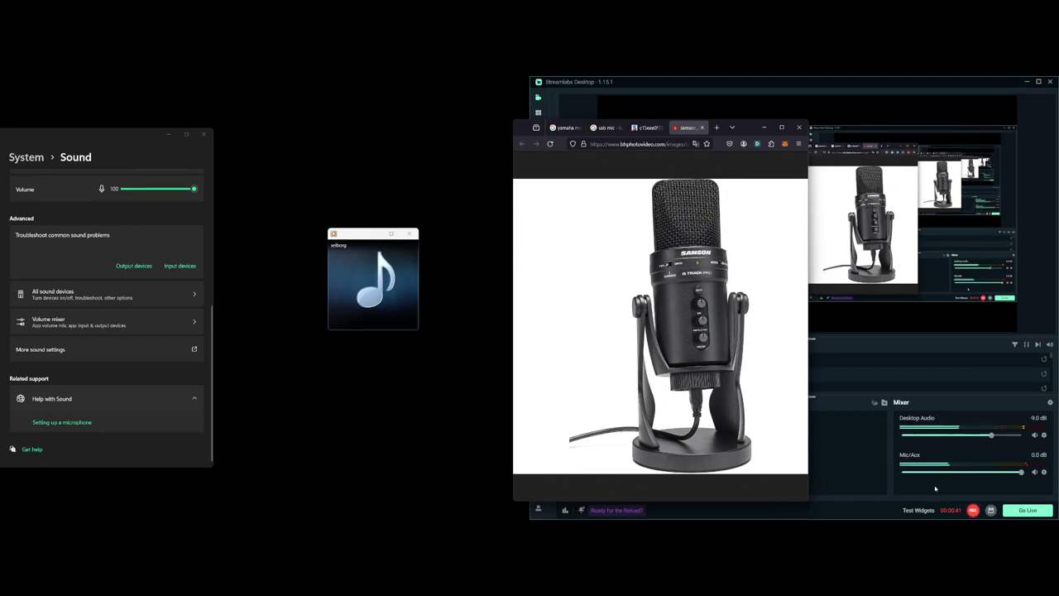
# Return to Streamlabs and nudge Desktop Audio down to about -11.6 dB, then re-show the Samson page.
pyautogui.click(872, 459)
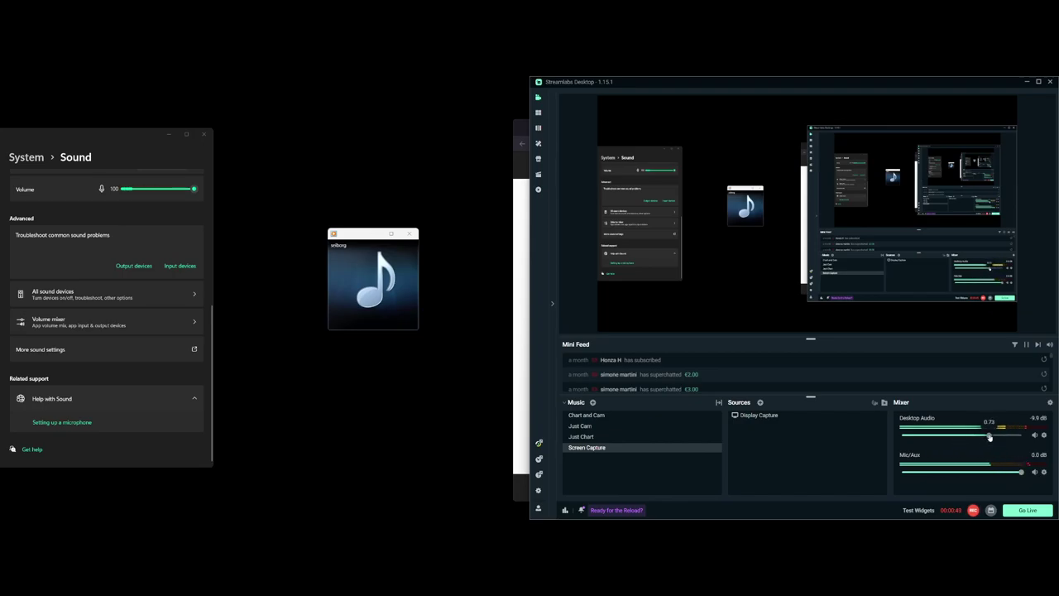
pyautogui.moveTo(990, 437); pyautogui.dragTo(987, 437)
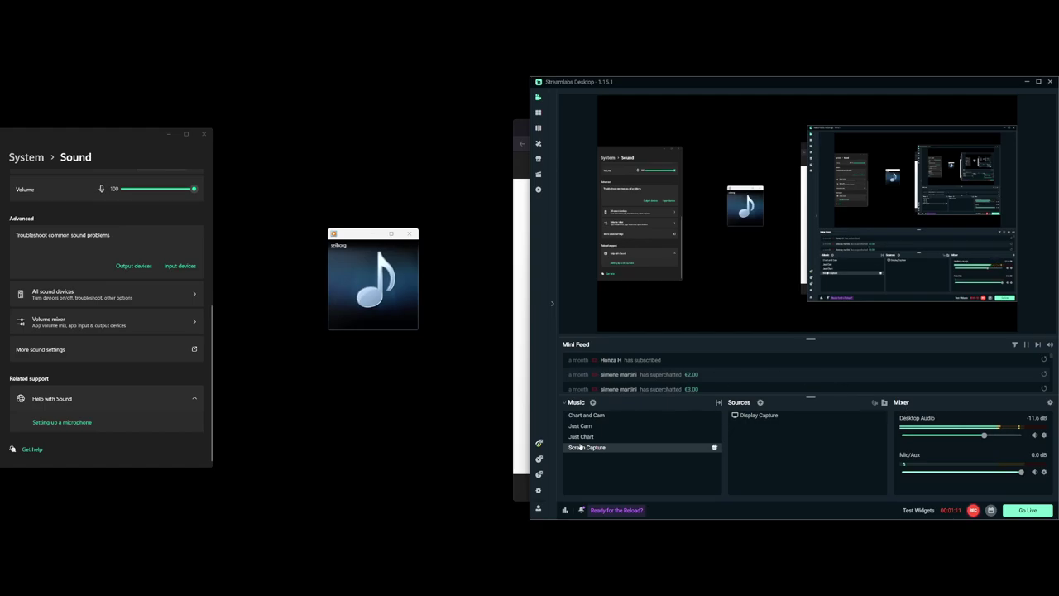
pyautogui.click(517, 486)
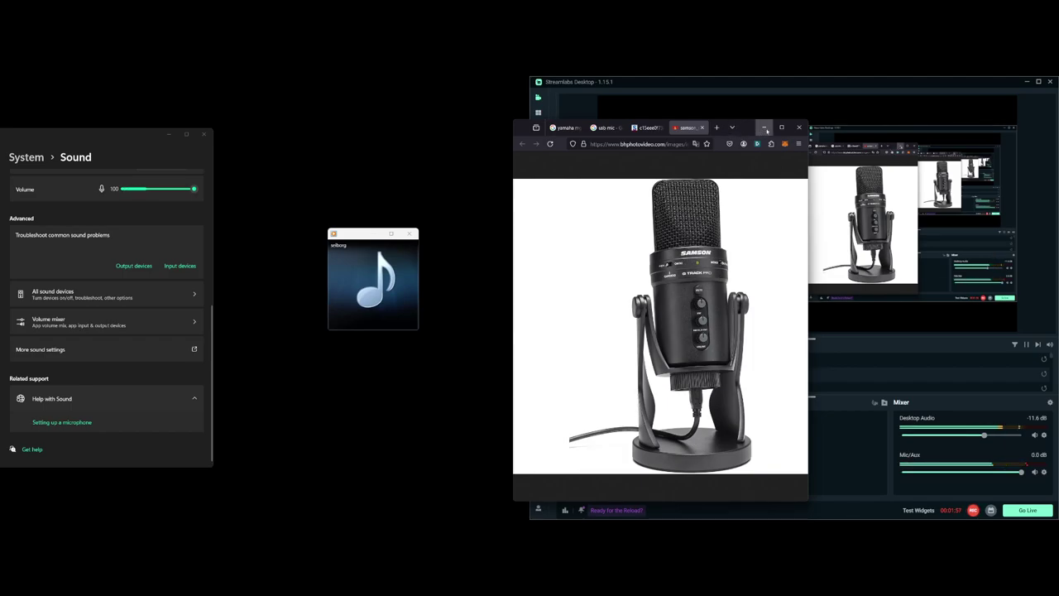
# Minimize Firefox and open Windows Sound settings showing Line output and input at volume 100.
pyautogui.click(765, 127)
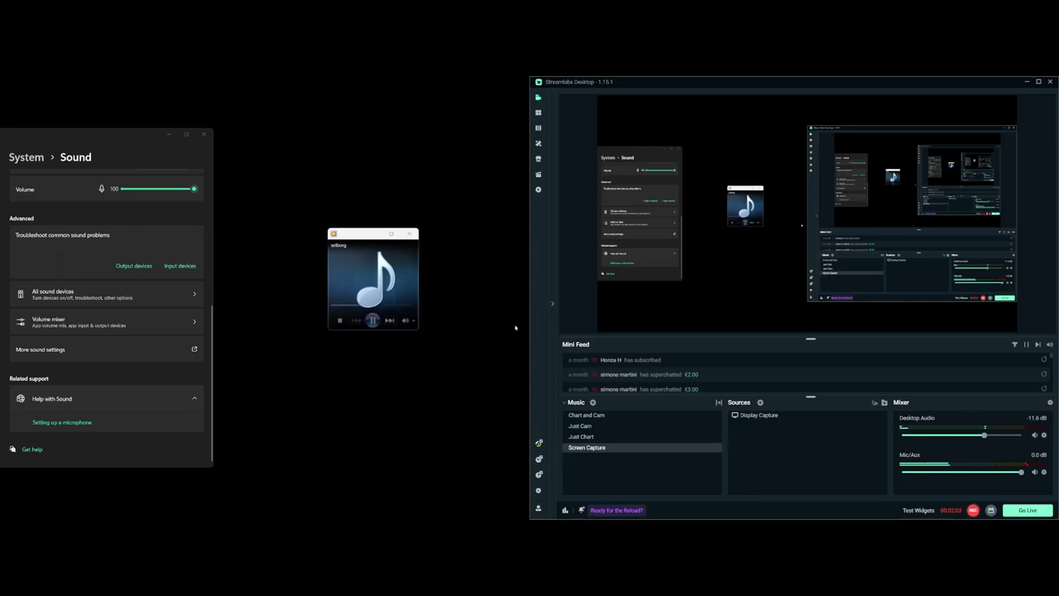
pyautogui.moveTo(983, 519)
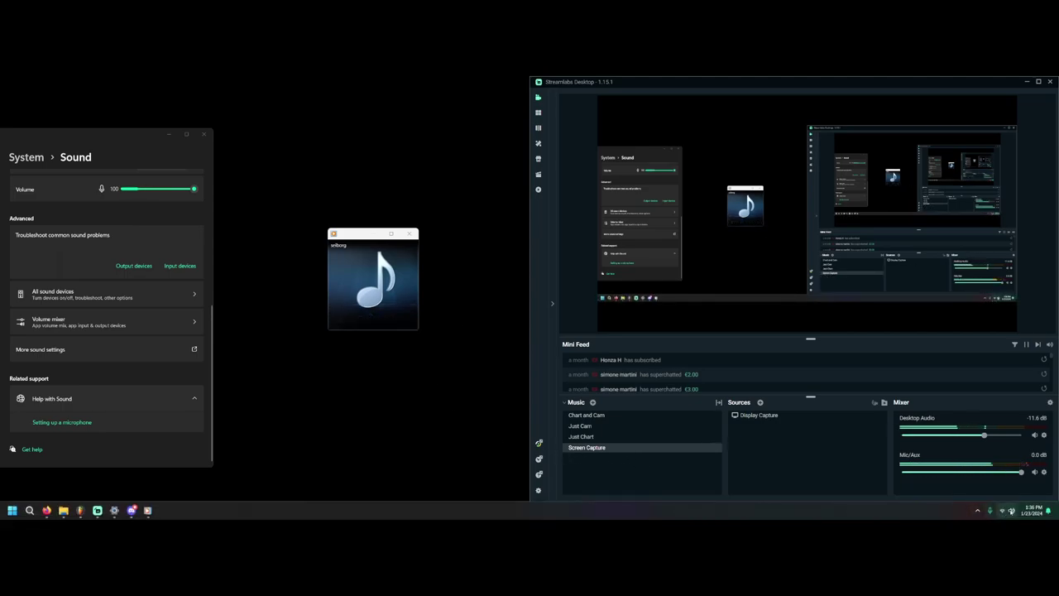
pyautogui.rightClick(1012, 510)
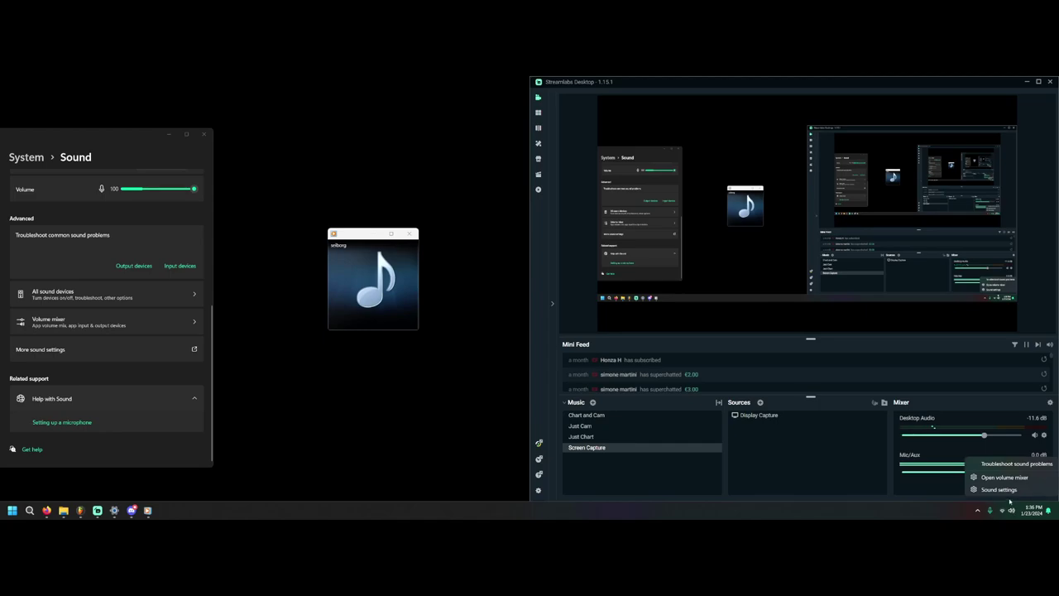
pyautogui.click(999, 489)
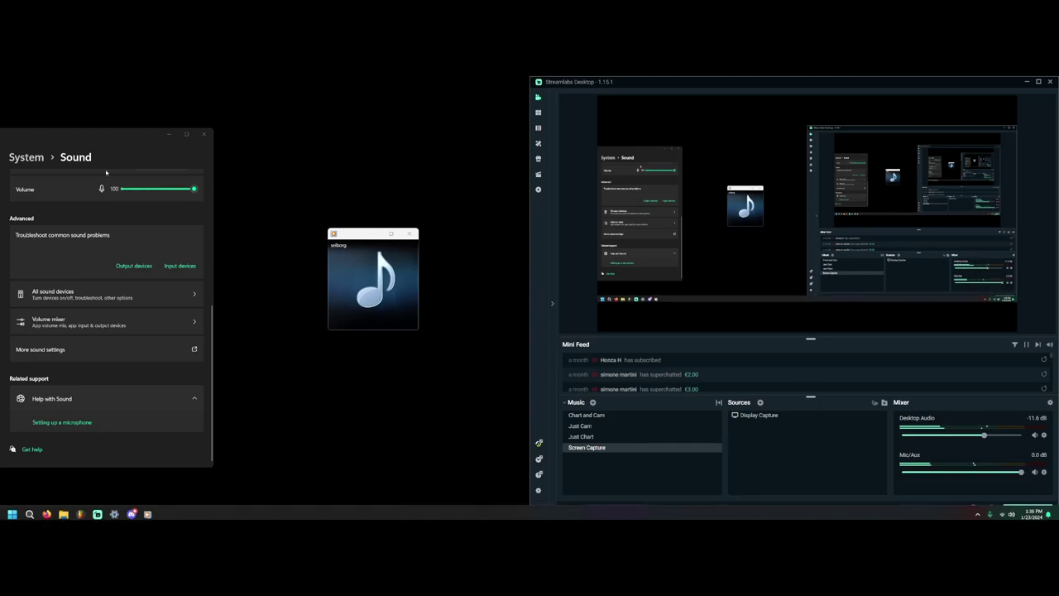
pyautogui.scroll(4, 83, 285)
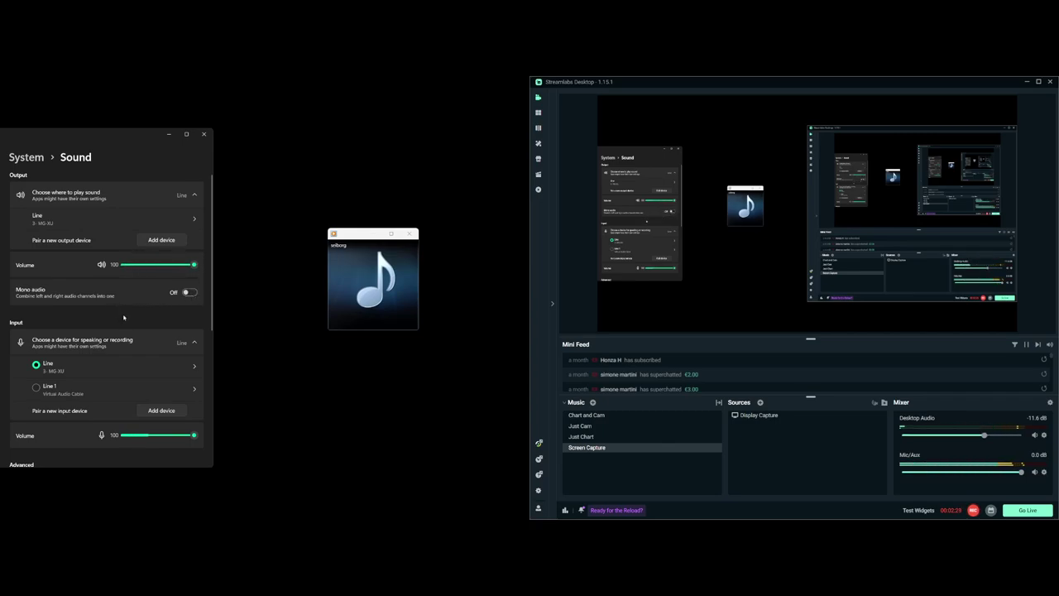
# Show the Yamaha MG10XU mixer tab, then open the classic Sound control panel beside Settings.
pyautogui.click(46, 511)
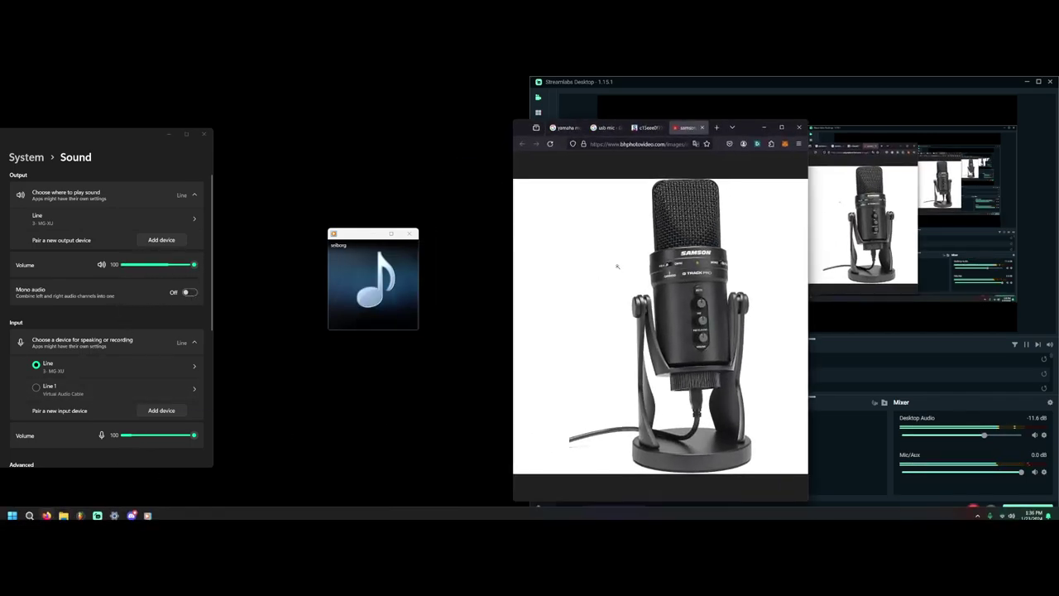
pyautogui.click(648, 127)
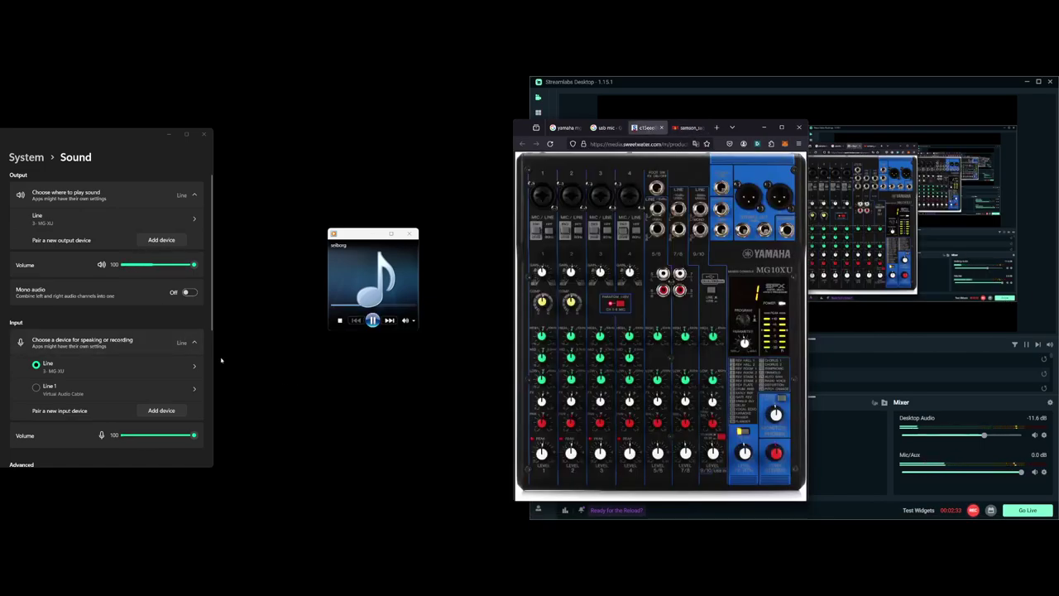
pyautogui.scroll(-2, 123, 377)
pyautogui.scroll(-2, 122, 377)
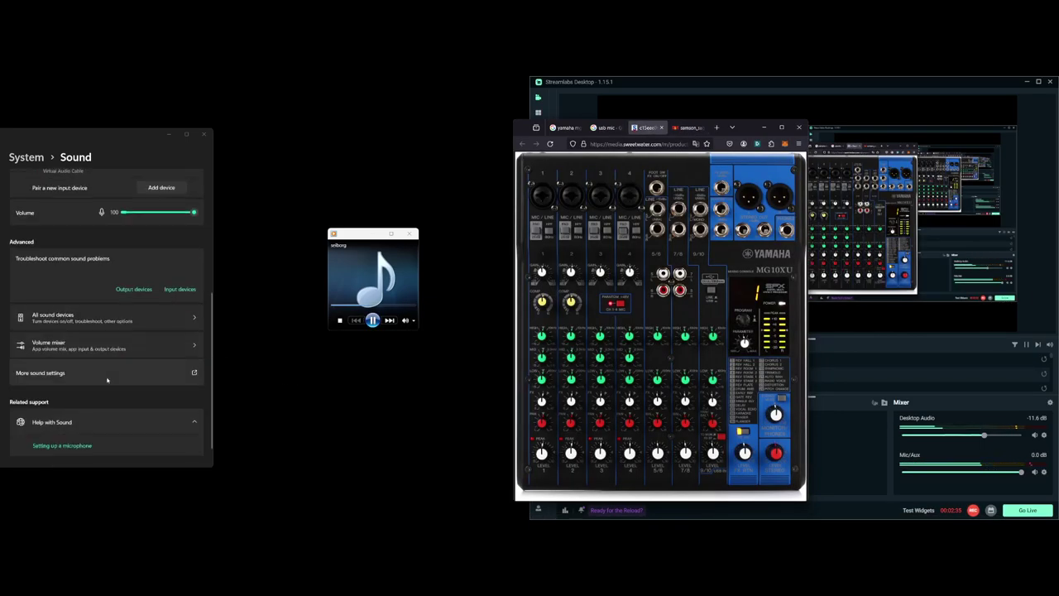
pyautogui.click(116, 379)
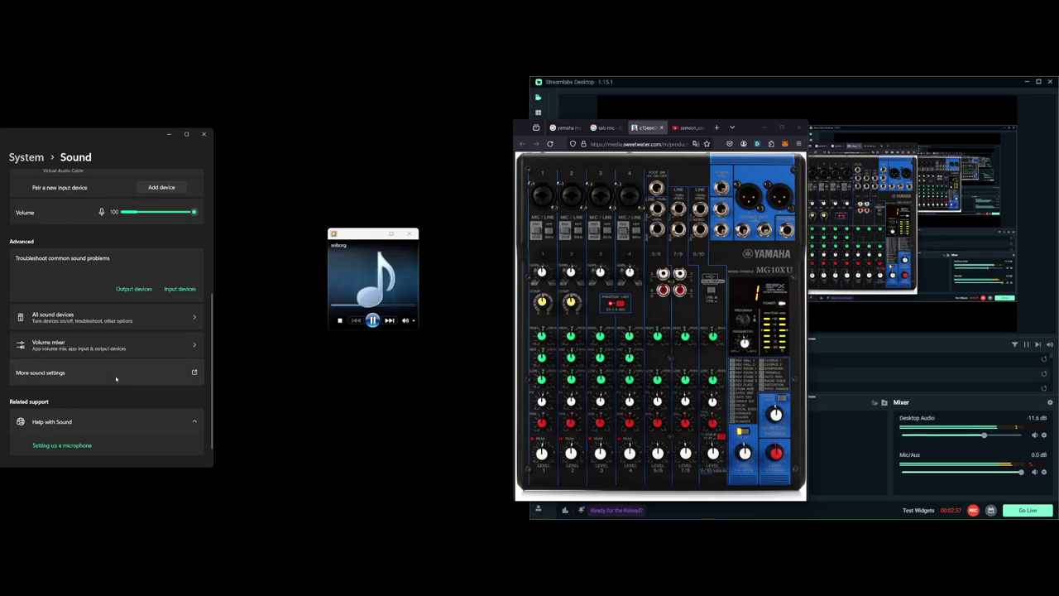
pyautogui.moveTo(130, 158); pyautogui.dragTo(347, 291)
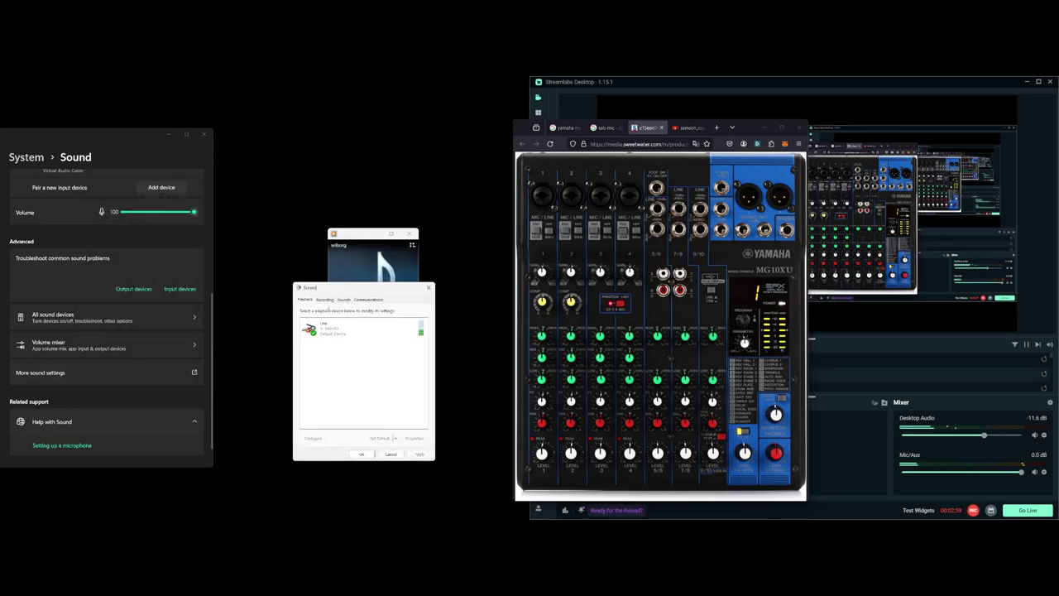
# Check that the Line playback device's level is at 100.
pyautogui.click(324, 327)
pyautogui.click(413, 438)
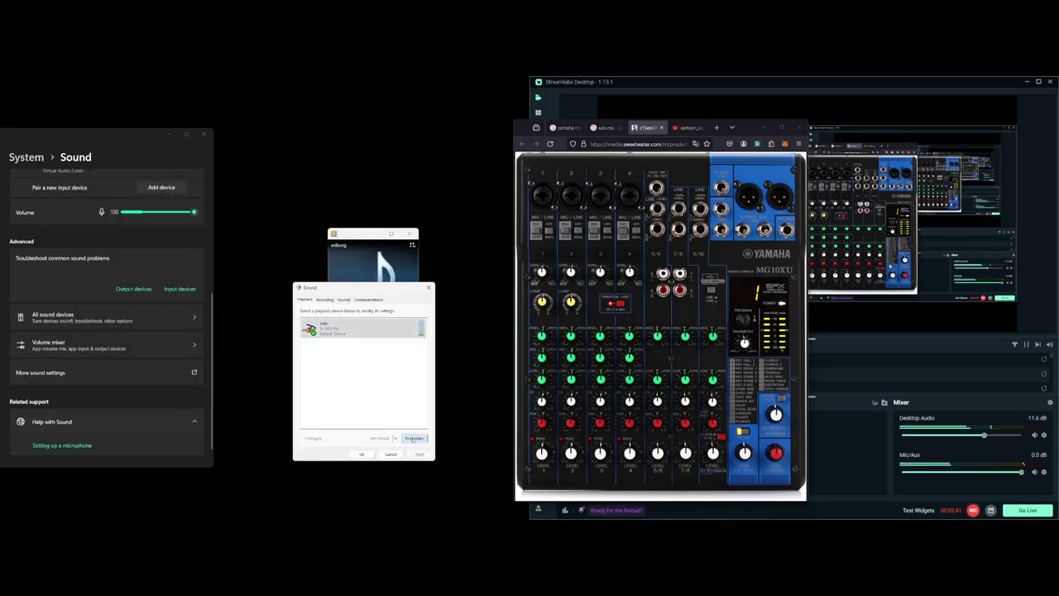
pyautogui.click(332, 328)
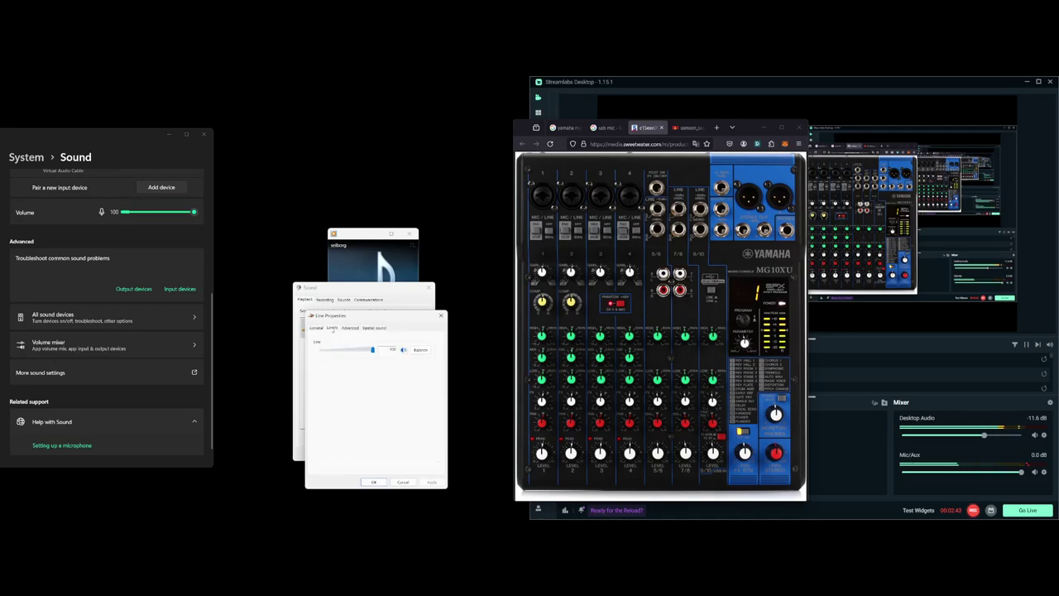
# Confirm the Line recording device's level is 100, then close the Sound dialog.
pyautogui.click(373, 482)
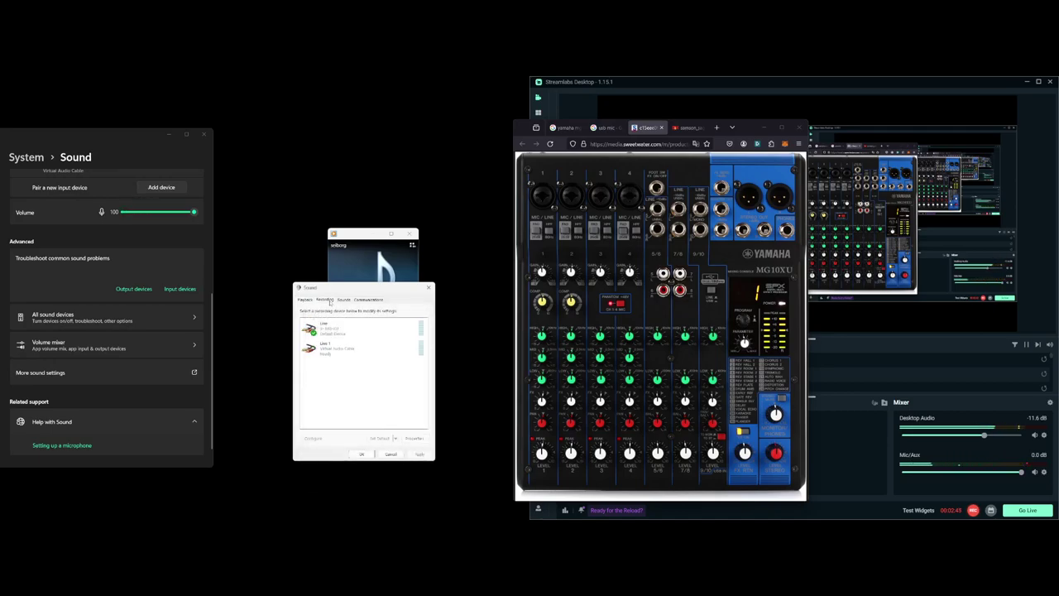
pyautogui.doubleClick(372, 332)
pyautogui.click(332, 327)
pyautogui.click(347, 328)
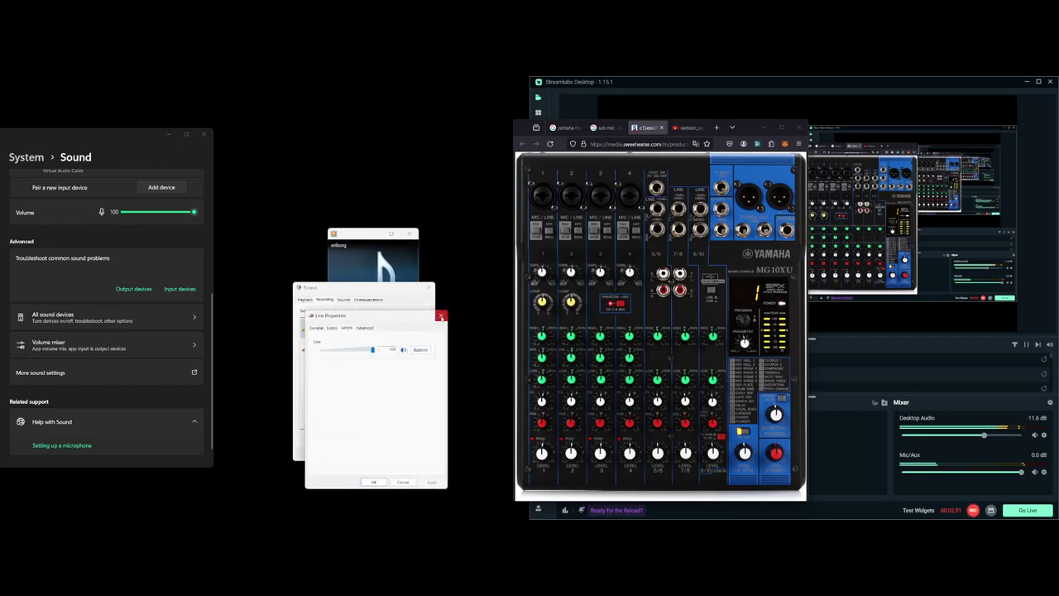
pyautogui.click(441, 315)
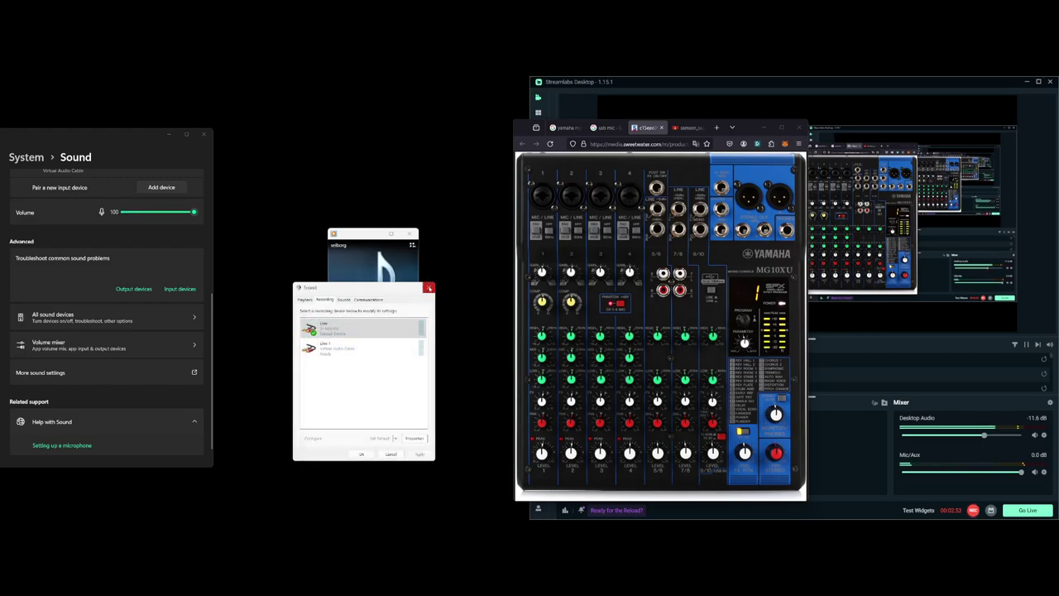
pyautogui.click(428, 287)
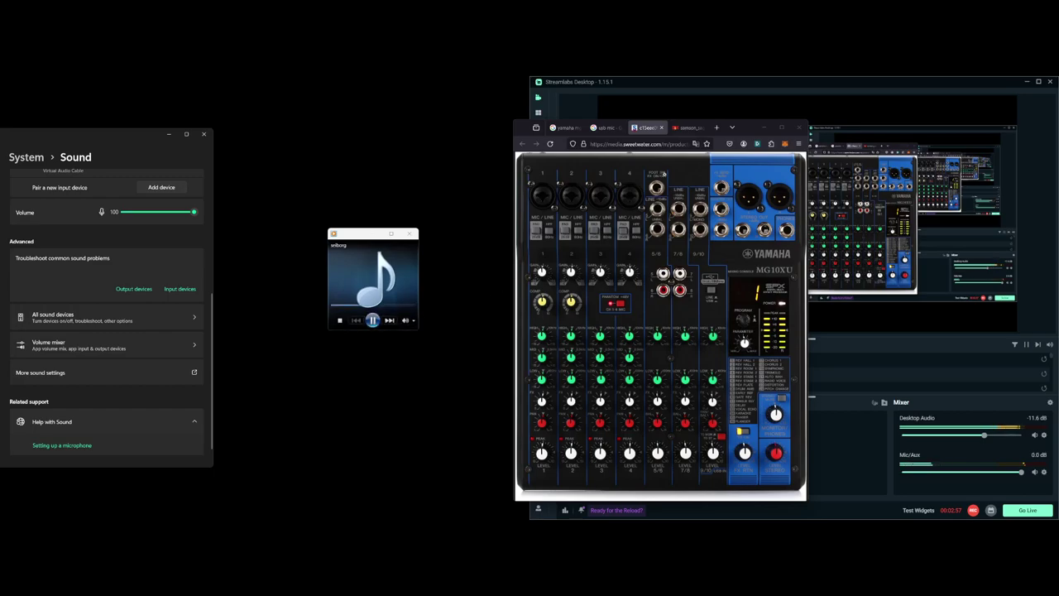
# Position Firefox between Sound settings and Streamlabs, ending on the Yamaha MG10XU mixer tab.
pyautogui.moveTo(744, 129); pyautogui.dragTo(479, 129)
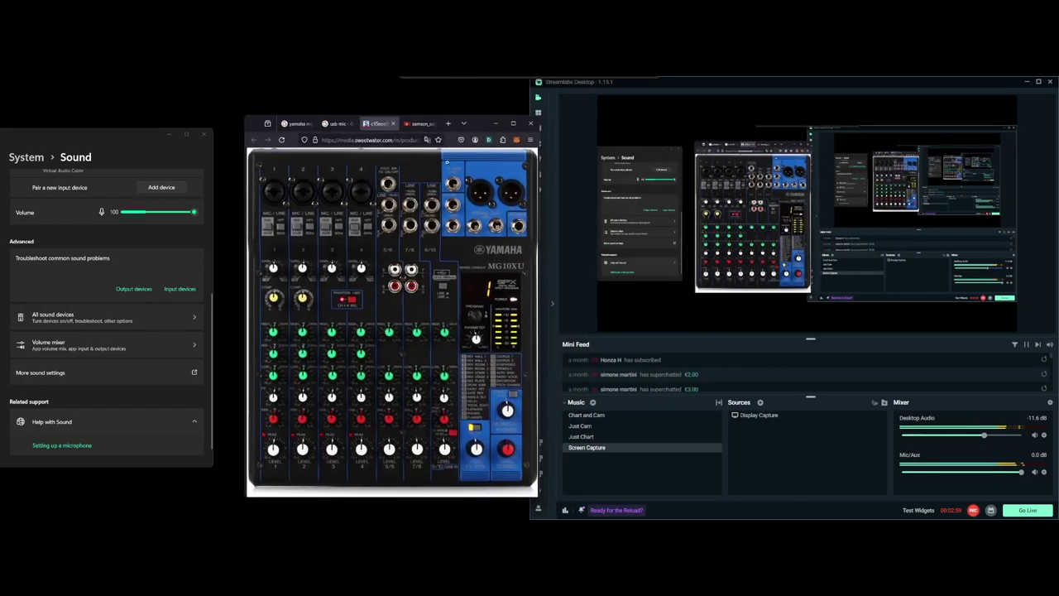
pyautogui.click(418, 123)
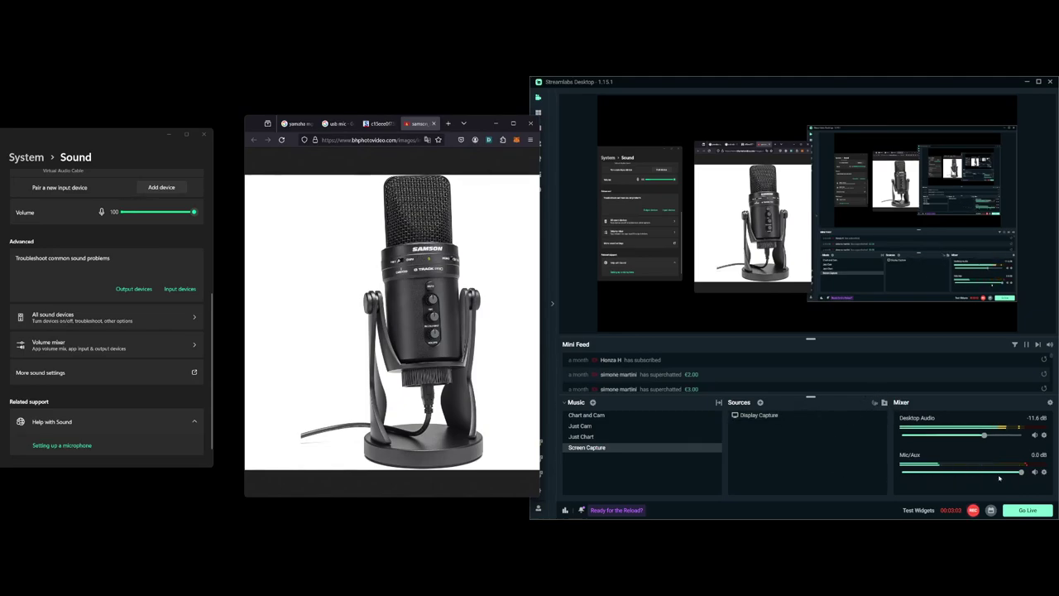
pyautogui.click(1026, 472)
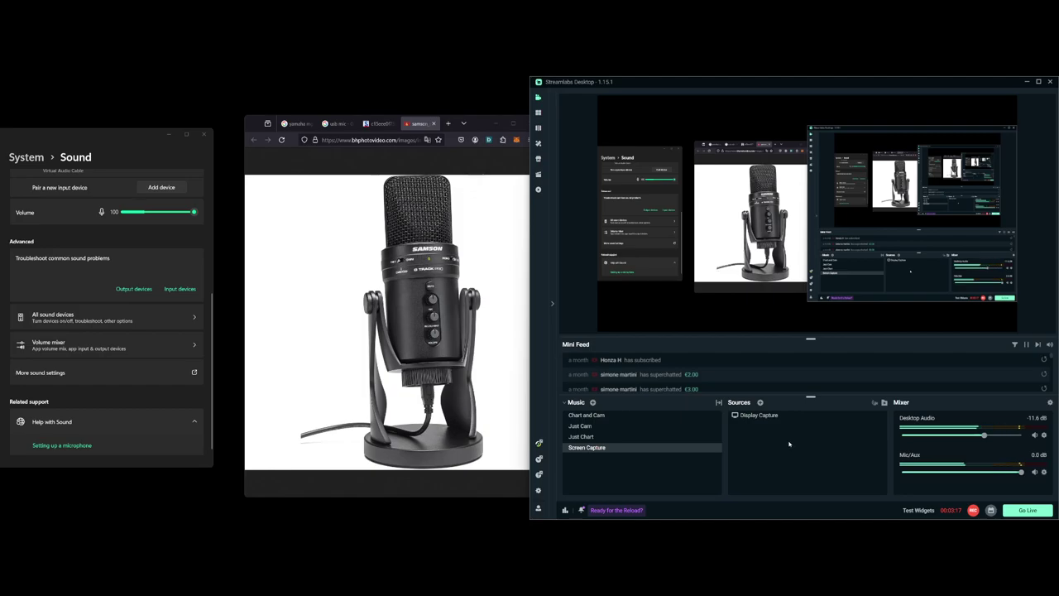
pyautogui.click(464, 127)
pyautogui.click(473, 121)
pyautogui.moveTo(473, 122); pyautogui.dragTo(465, 115)
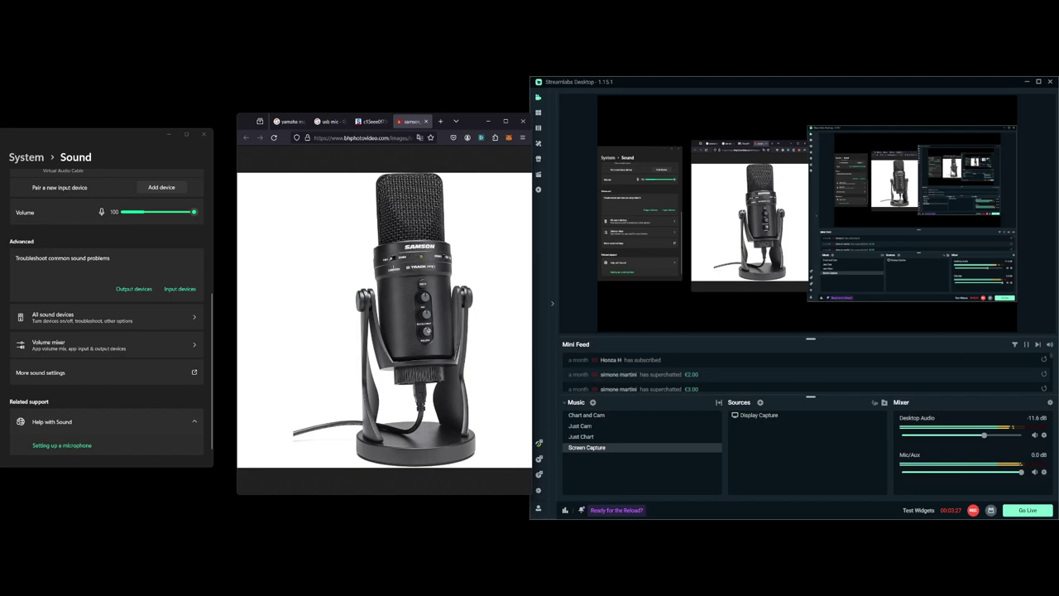
pyautogui.hotkey('ctrl', 'shift', 'Tab')
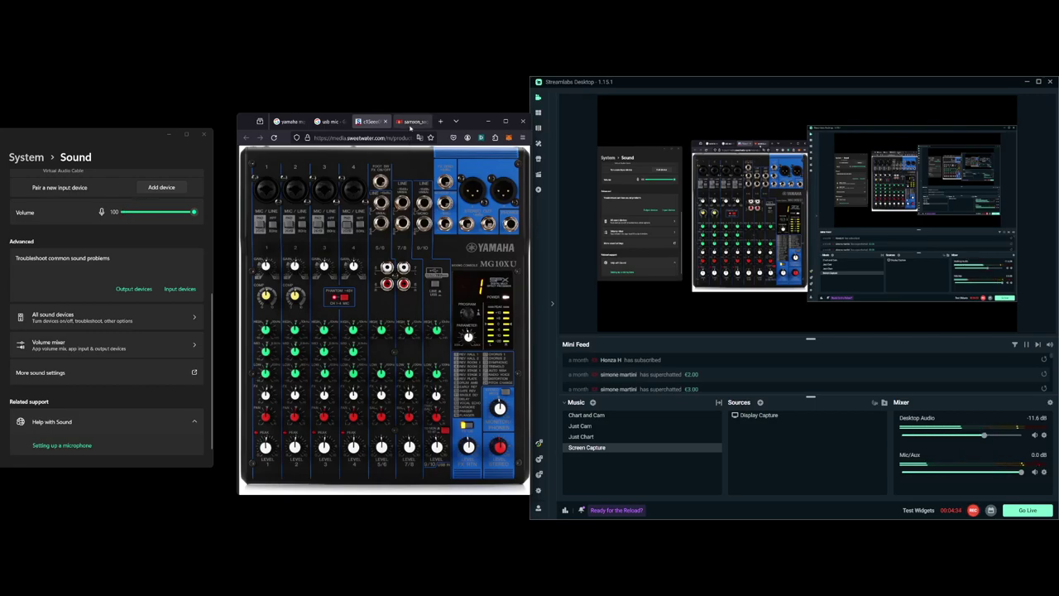
# Show the Samson microphone tab and shift the Firefox window slightly left.
pyautogui.click(413, 122)
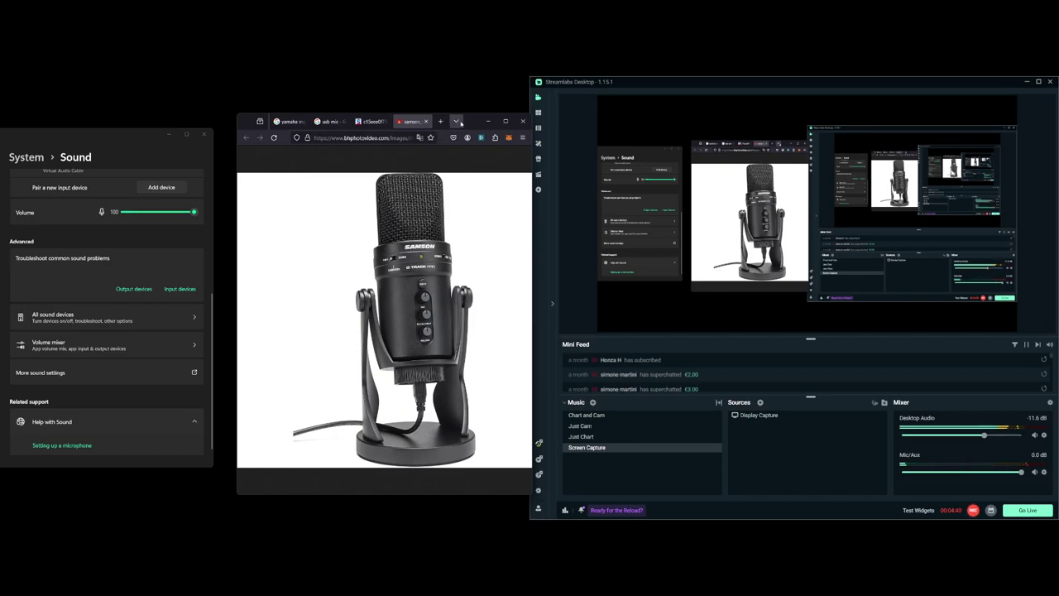
pyautogui.moveTo(459, 122); pyautogui.dragTo(449, 121)
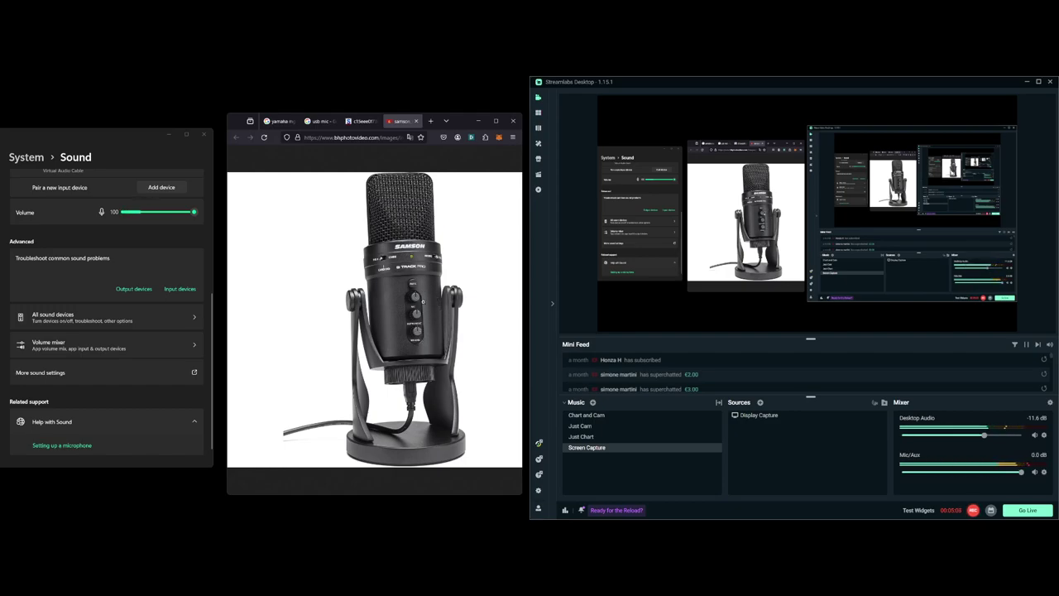
# Switch to the Yamaha mixer tab and back to the Samson microphone, then minimize Firefox.
pyautogui.click(361, 122)
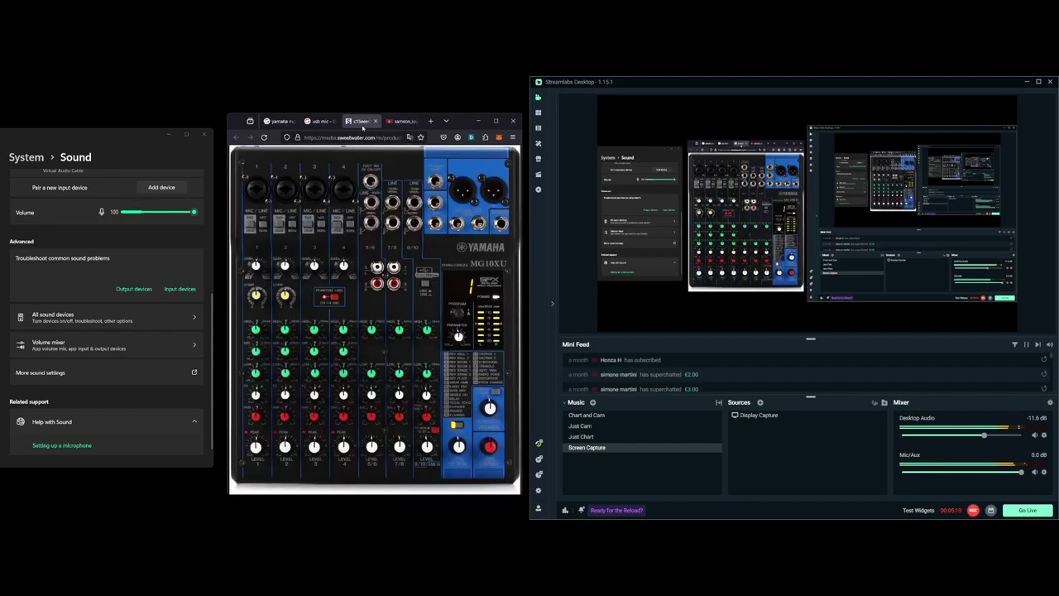
pyautogui.click(399, 122)
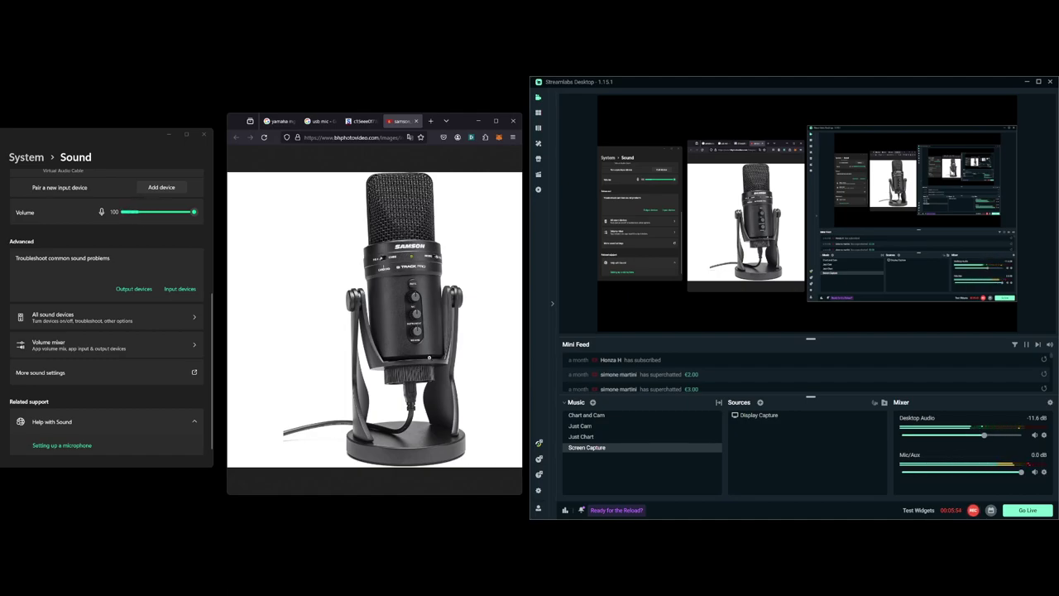
pyautogui.click(479, 121)
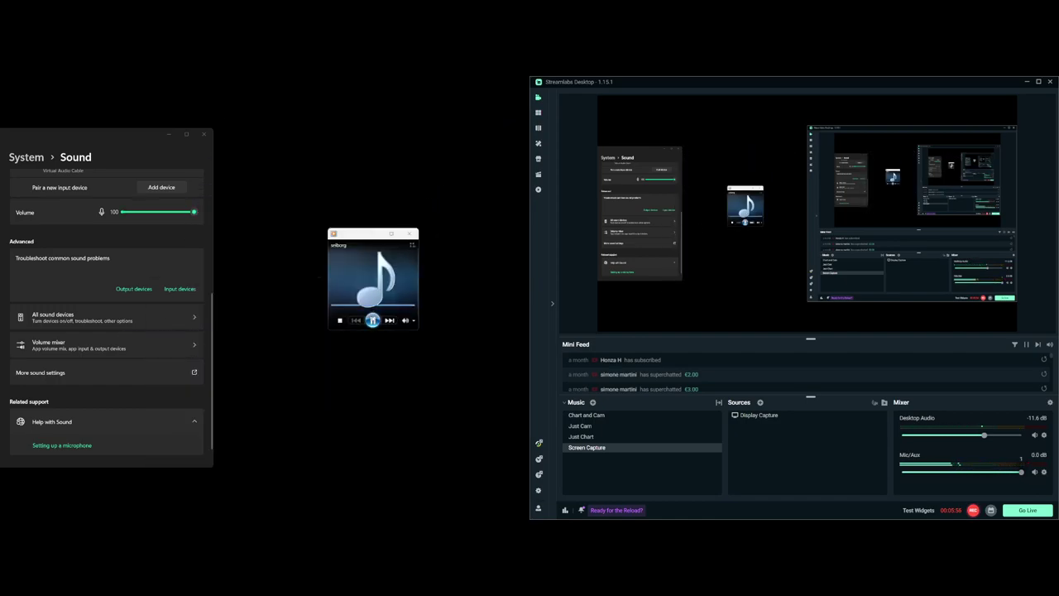